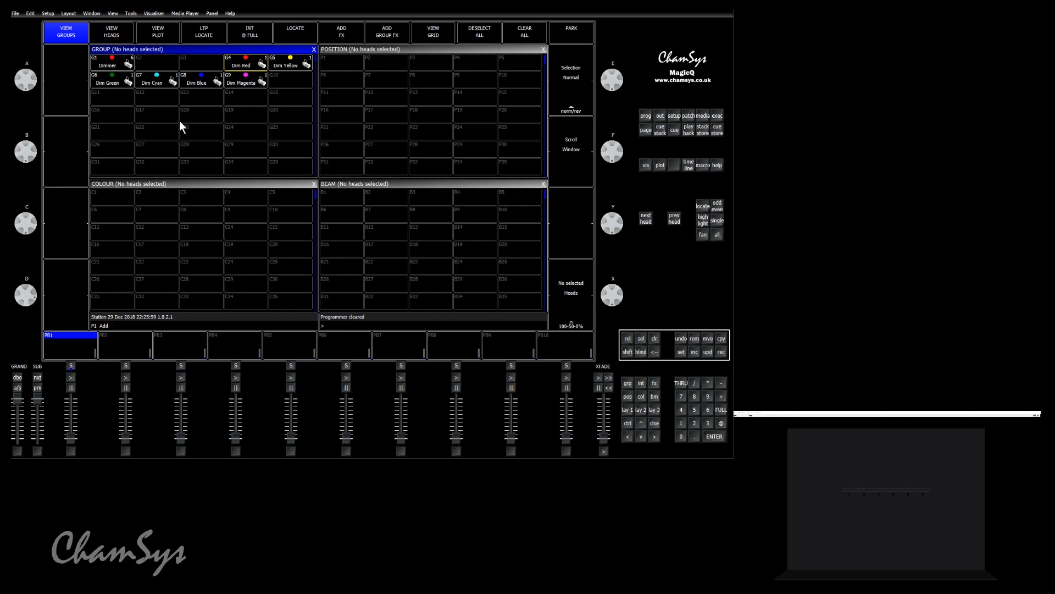
Locate all heads in the Dimmer group, and clear the programmer.
{"action": "left_click", "coordinate": [122, 61]}
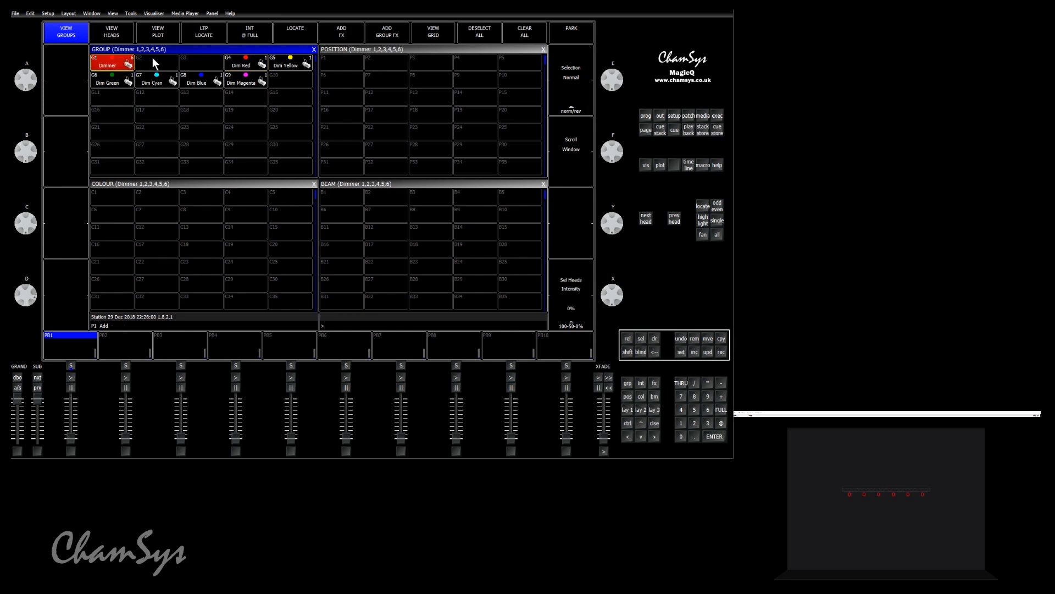
{"action": "left_click", "coordinate": [292, 38]}
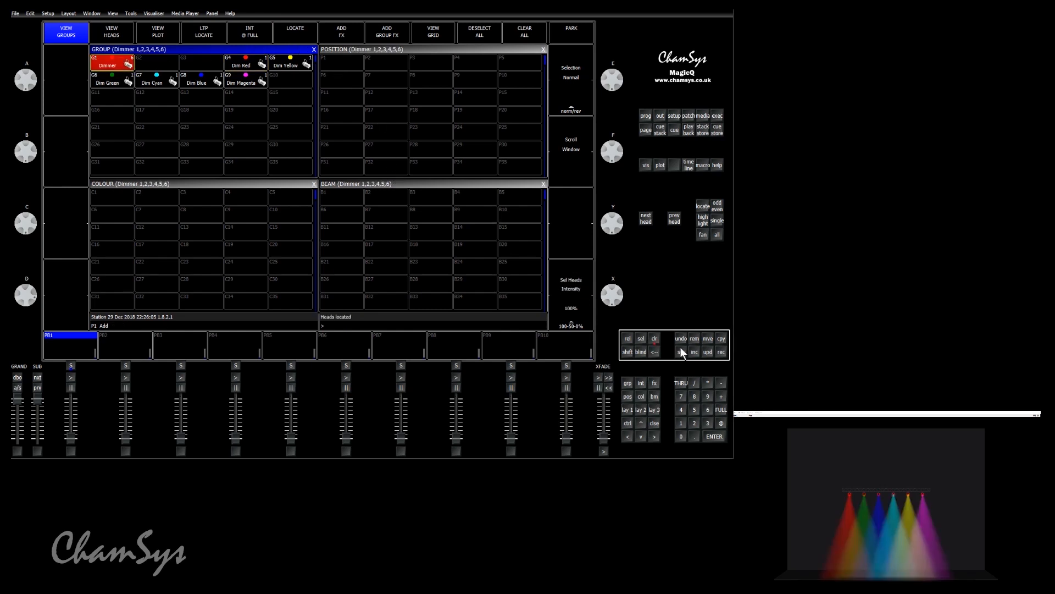
{"action": "left_click", "coordinate": [655, 340]}
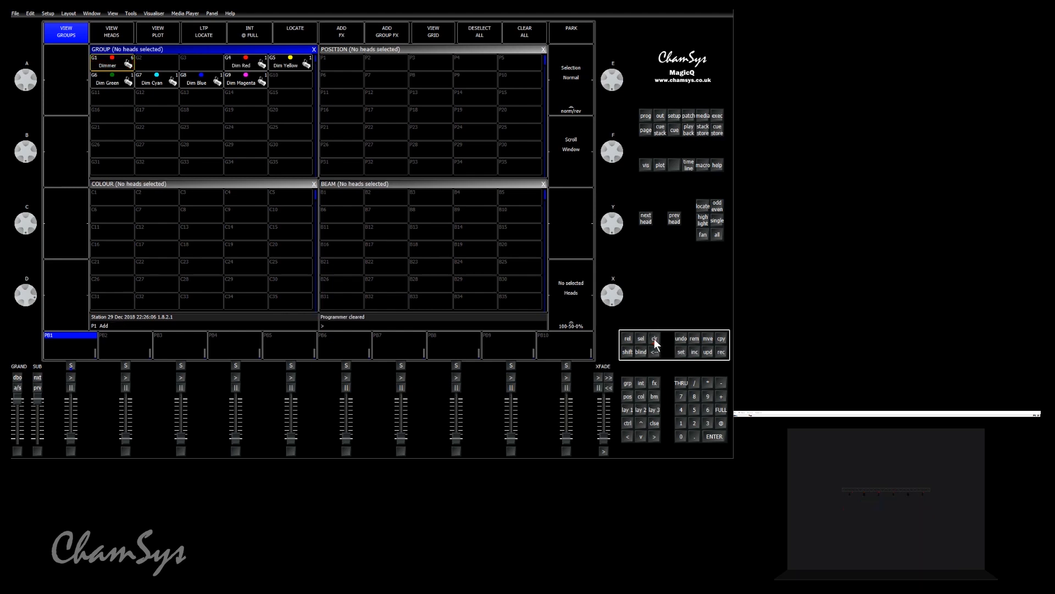
Set the Dimmer group's heads to full intensity, and clear the programmer.
{"action": "left_click", "coordinate": [113, 61]}
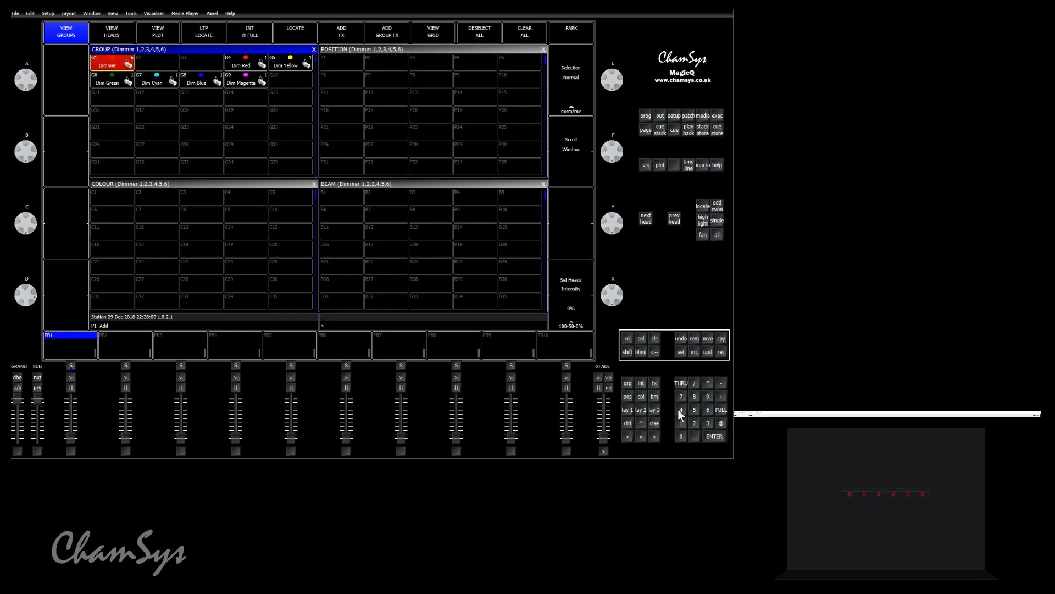
{"action": "left_click", "coordinate": [721, 409]}
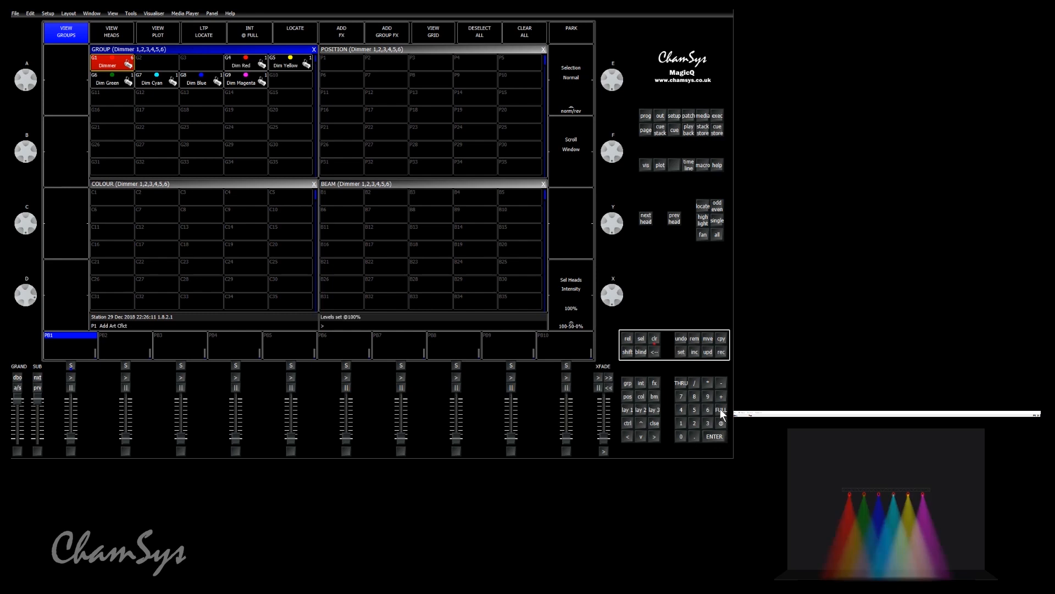
{"action": "left_click", "coordinate": [655, 336]}
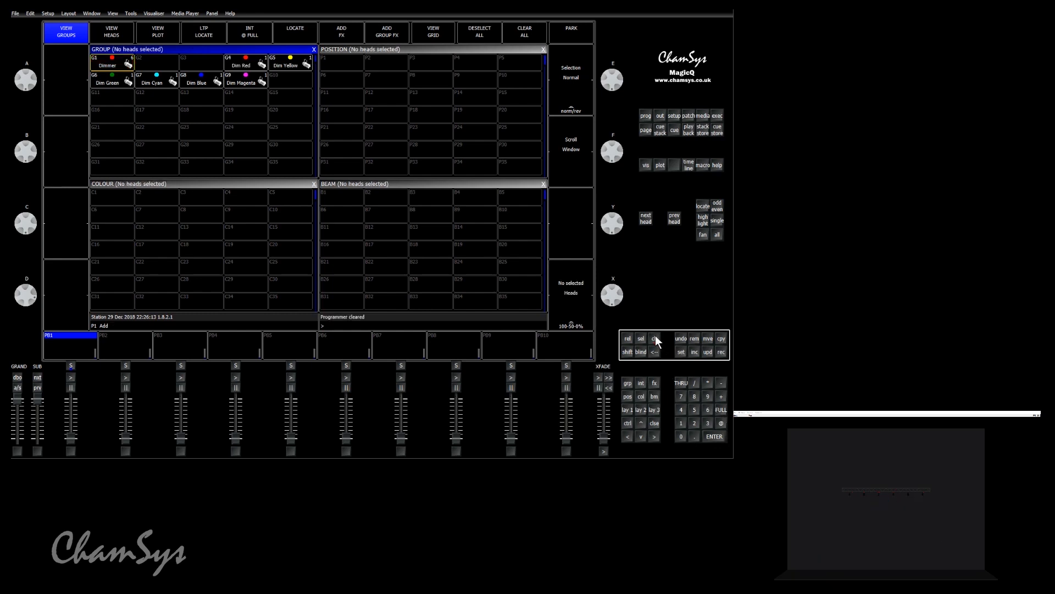
In the intensity programmer, raise the six dimmers to differing levels, with Red at about 56%, Yellow 91% and Magenta 63%.
{"action": "left_click", "coordinate": [641, 382]}
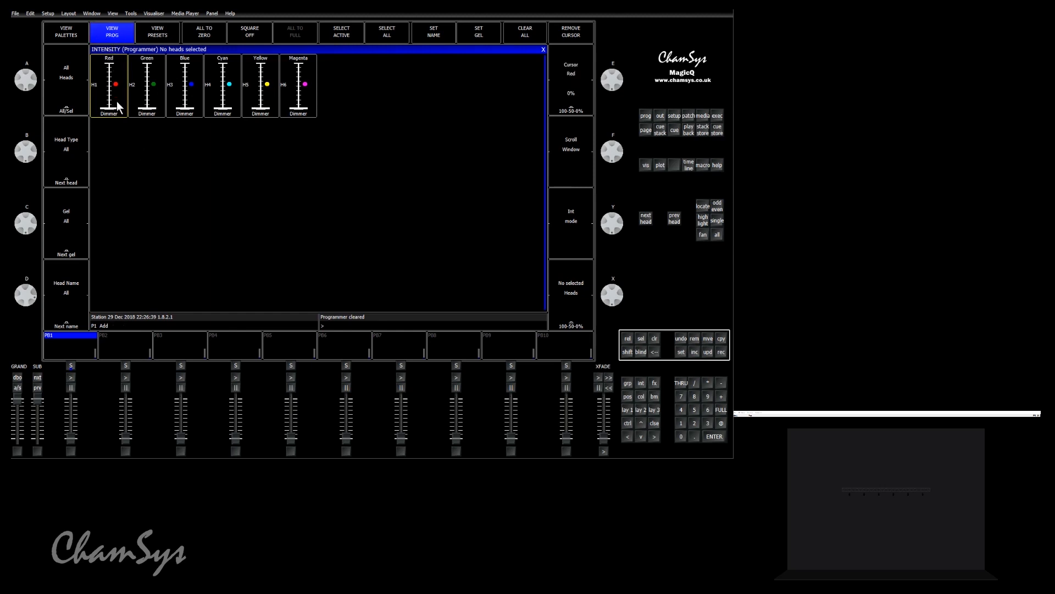
{"action": "left_click_drag", "start_coordinate": [117, 108], "coordinate": [145, 61]}
{"action": "left_click_drag", "start_coordinate": [185, 108], "coordinate": [248, 67]}
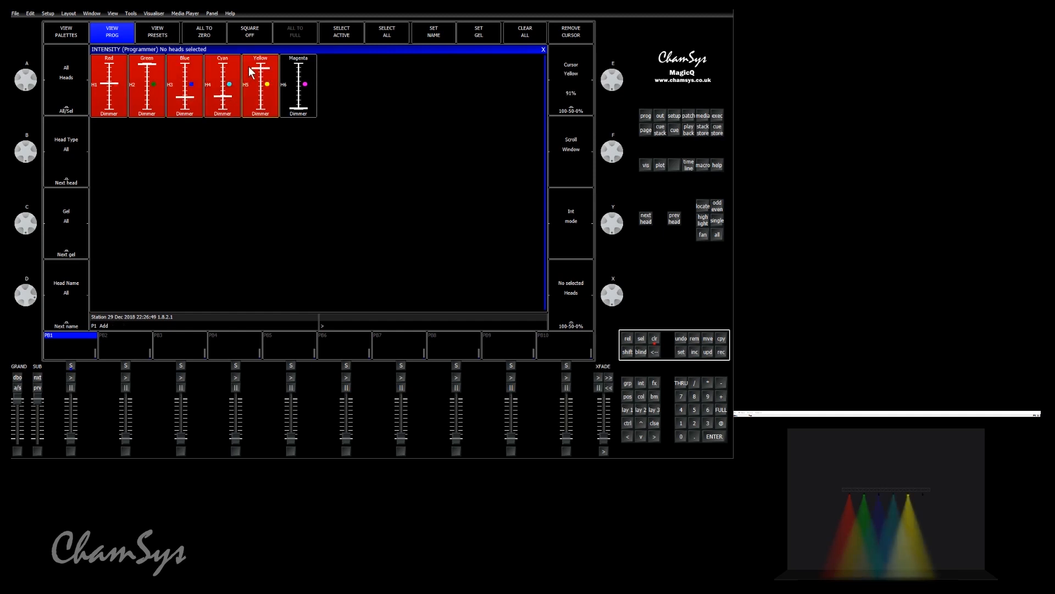
{"action": "left_click_drag", "start_coordinate": [301, 107], "coordinate": [300, 82]}
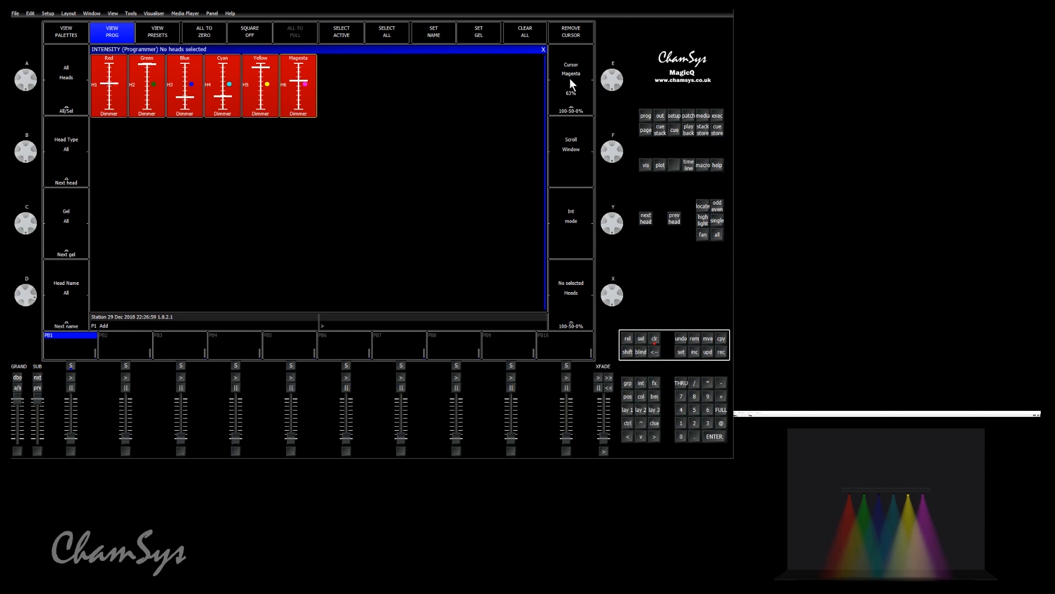
Adjust dimmer levels with the cursor encoder, bringing Cyan down to about 3%.
{"action": "scroll", "coordinate": [571, 77], "scroll_direction": "up", "scroll_amount": 3}
{"action": "scroll", "coordinate": [571, 76], "scroll_direction": "down", "scroll_amount": 3}
{"action": "scroll", "coordinate": [572, 77], "scroll_direction": "up", "scroll_amount": 1}
{"action": "scroll", "coordinate": [571, 77], "scroll_direction": "up", "scroll_amount": 1}
{"action": "mouse_move", "coordinate": [615, 78]}
{"action": "left_mouse_down"}
{"action": "mouse_move", "coordinate": [618, 113]}
{"action": "mouse_move", "coordinate": [611, 74]}
{"action": "left_mouse_up"}
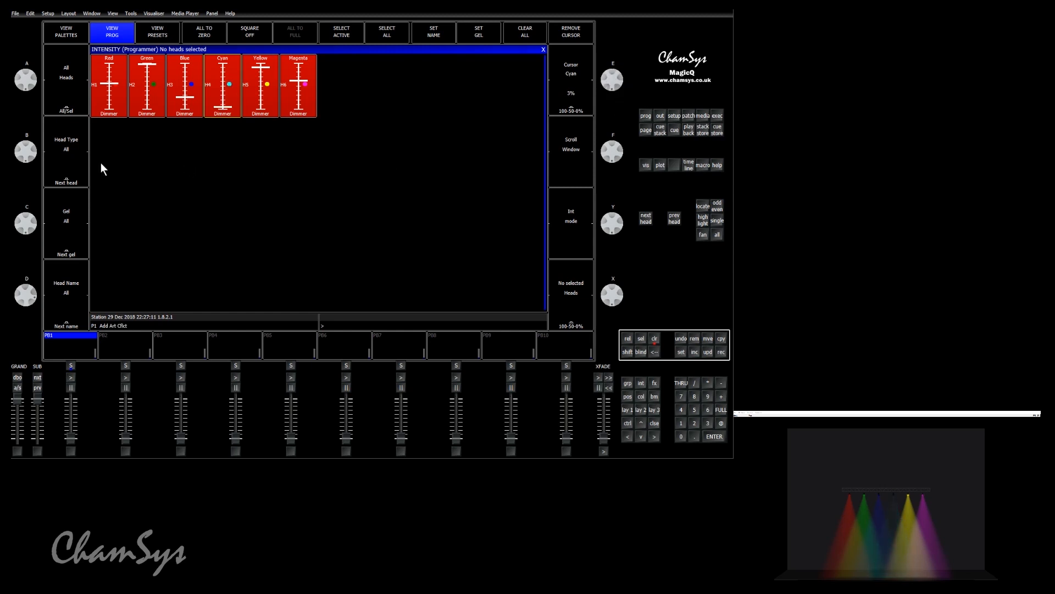
Step through the head type, gel and head name filters in the intensity programmer to see which dimmers each one shows.
{"action": "left_click", "coordinate": [77, 166]}
{"action": "left_click", "coordinate": [77, 166]}
{"action": "left_click", "coordinate": [75, 238]}
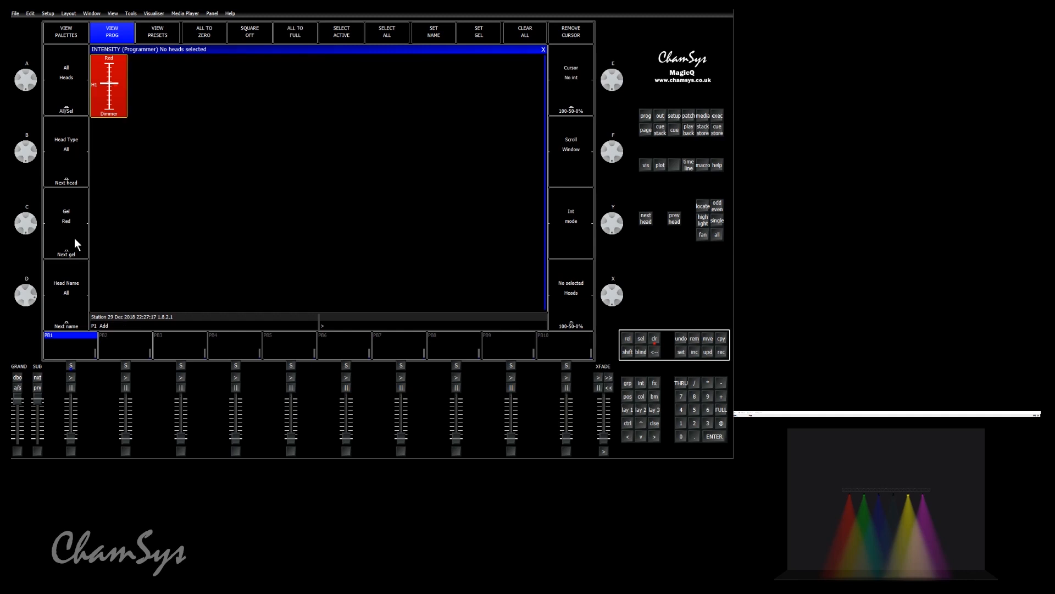
{"action": "left_click", "coordinate": [74, 238]}
{"action": "left_click", "coordinate": [74, 239]}
{"action": "left_click", "coordinate": [74, 238]}
{"action": "left_click", "coordinate": [81, 206]}
{"action": "left_click", "coordinate": [83, 207]}
{"action": "left_click", "coordinate": [82, 206]}
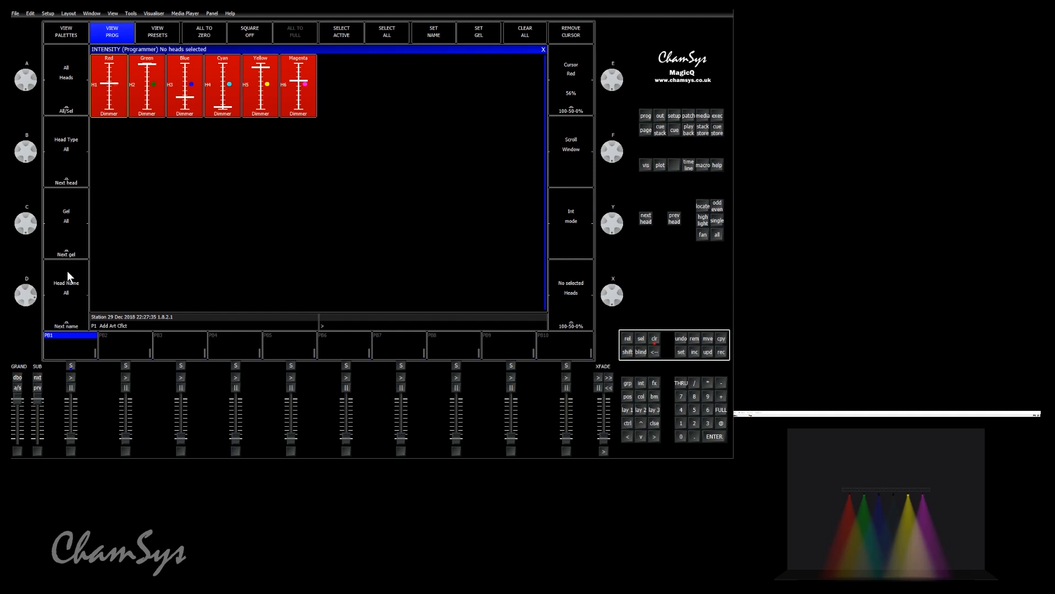
{"action": "left_click", "coordinate": [68, 270]}
In the head patch, rename heads 1 to 3 (Red, Green, Blue) as "First 3".
{"action": "left_click", "coordinate": [687, 115]}
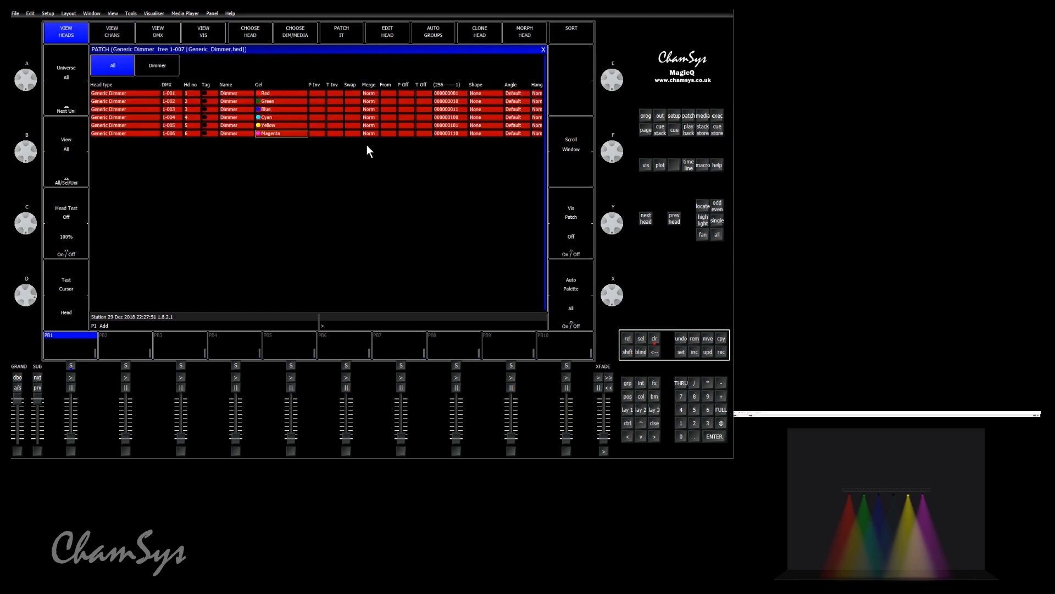
{"action": "left_click", "coordinate": [233, 95]}
{"action": "key", "text": "shift+Down"}
{"action": "key", "text": "shift+Down"}
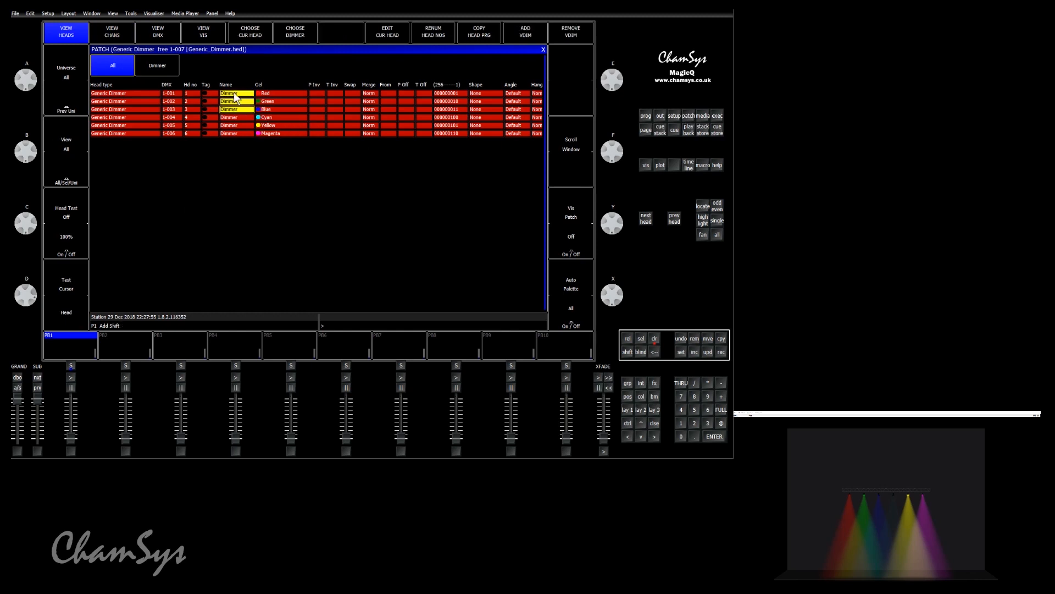
{"action": "type", "text": "First 2"}
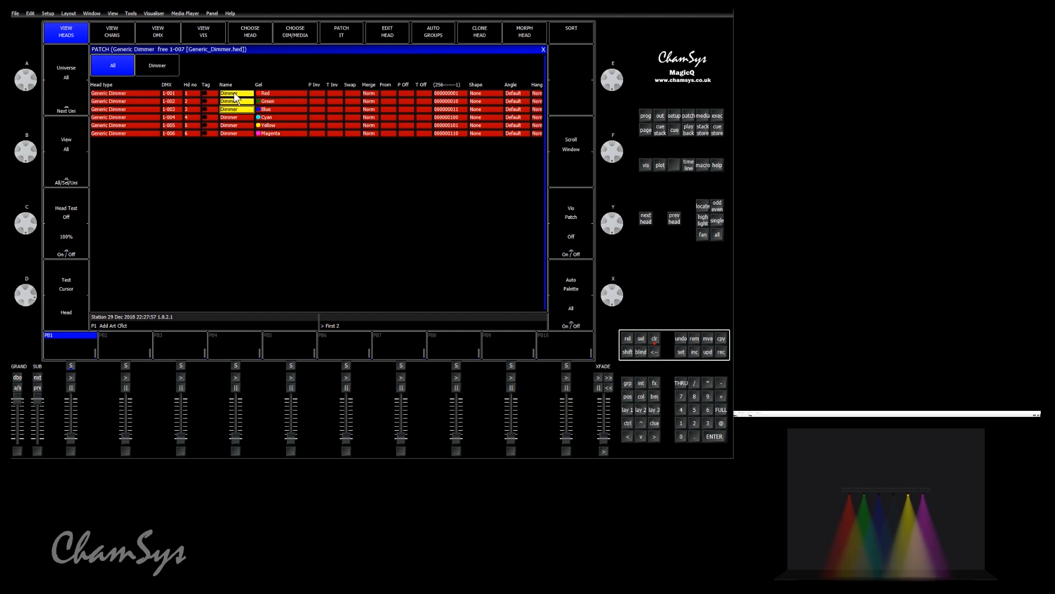
{"action": "type", "text": "t"}
{"action": "key", "text": "Return"}
Rename heads 4 to 6 (Cyan, Yellow, Magenta) as "Last 3".
{"action": "key", "text": "shift+Down"}
{"action": "key", "text": "shift+Down"}
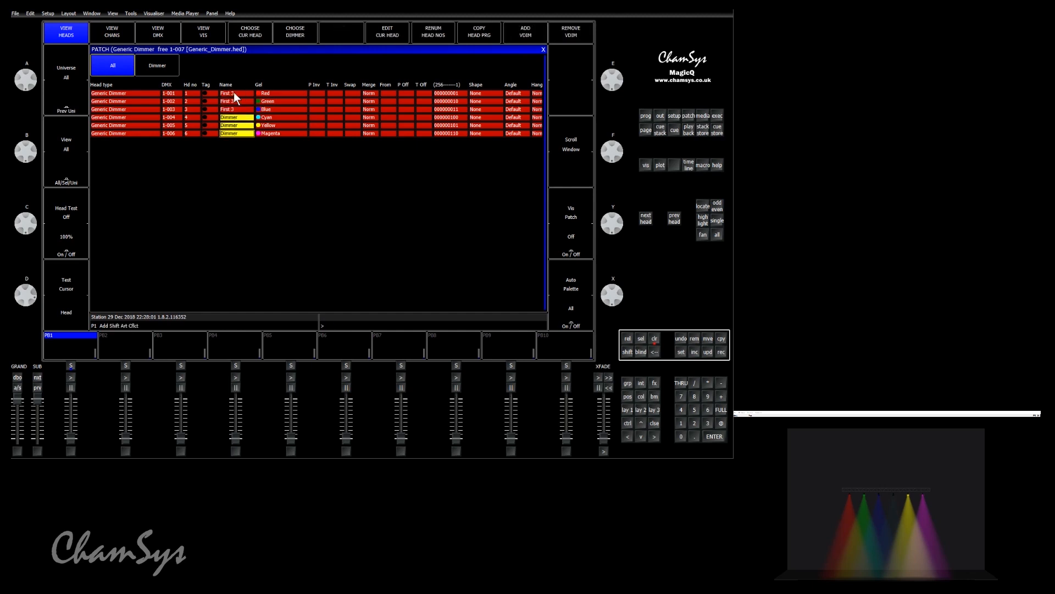
{"action": "type", "text": "Last 3"}
{"action": "key", "text": "Return"}
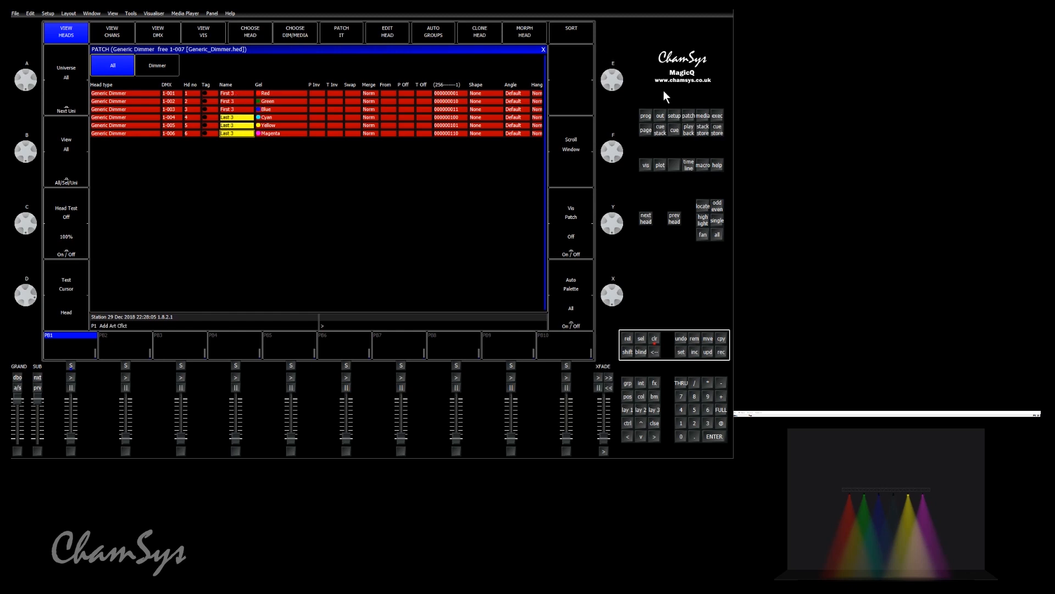
Filter the intensity programmer by head names "Last 3" and "First 3", and return it to showing all heads.
{"action": "left_click", "coordinate": [641, 383]}
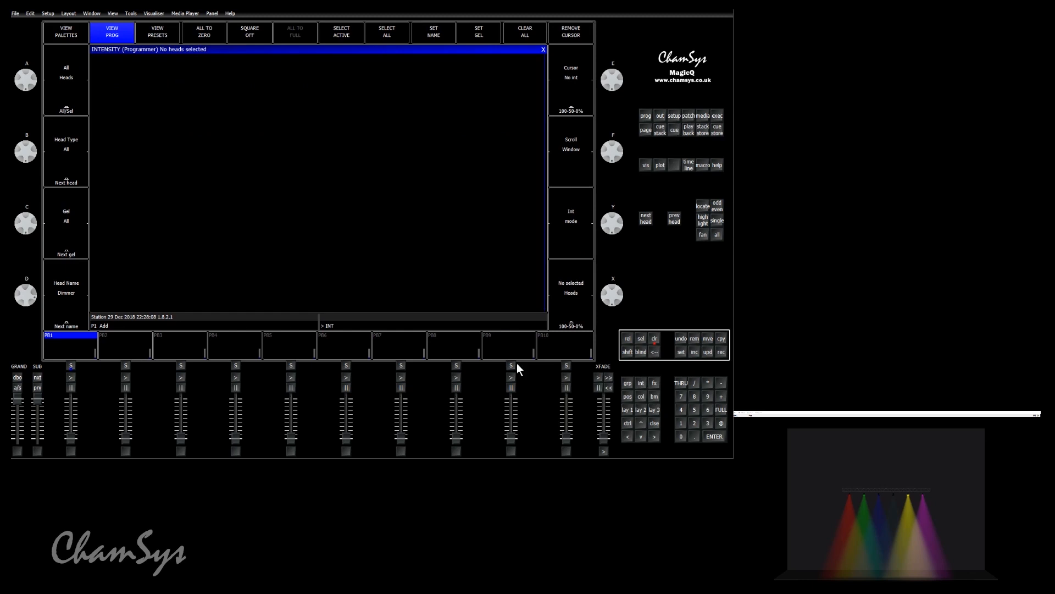
{"action": "left_click", "coordinate": [80, 305]}
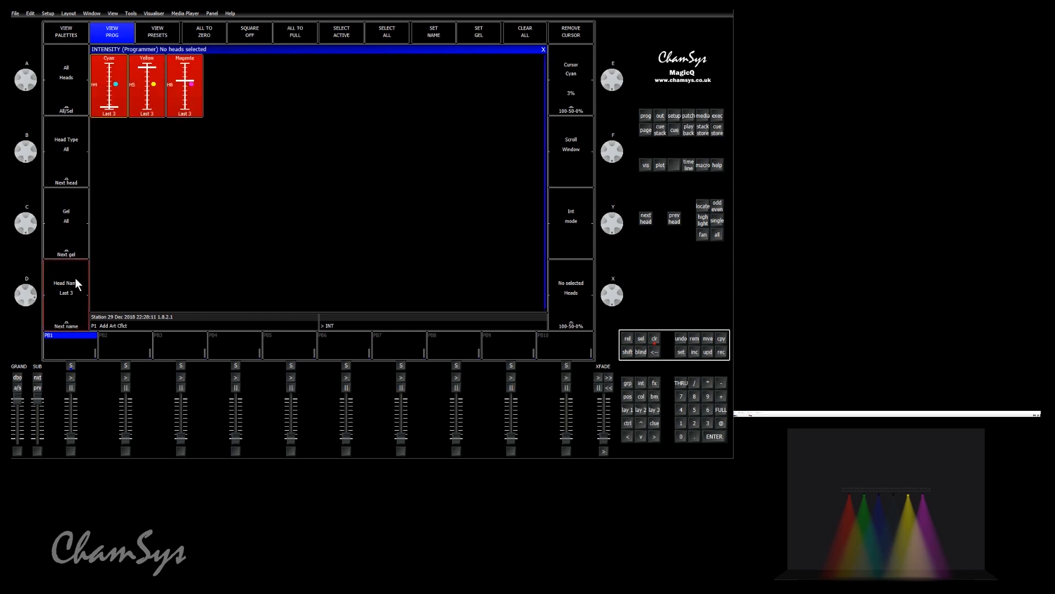
{"action": "left_click", "coordinate": [77, 304]}
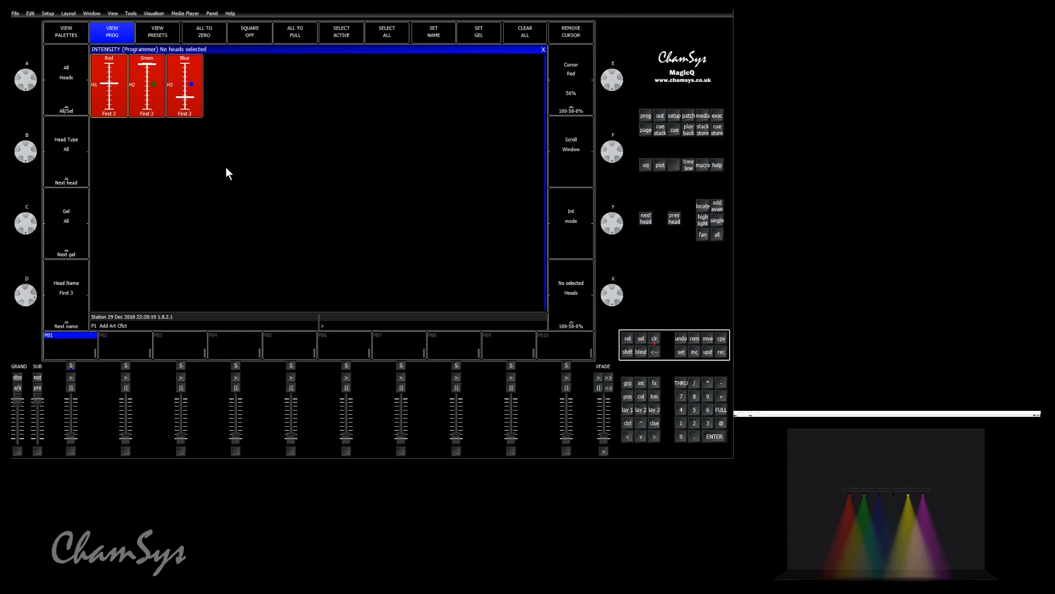
{"action": "left_click", "coordinate": [78, 103]}
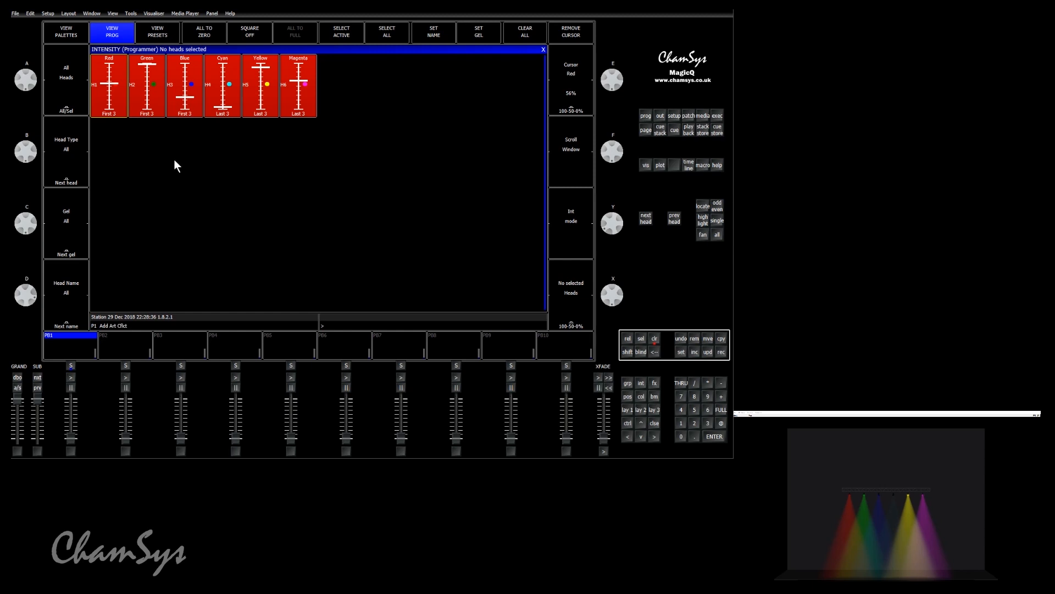
Record the current dimmer levels to intensity palette I1 with no heads selected.
{"action": "left_click", "coordinate": [71, 35]}
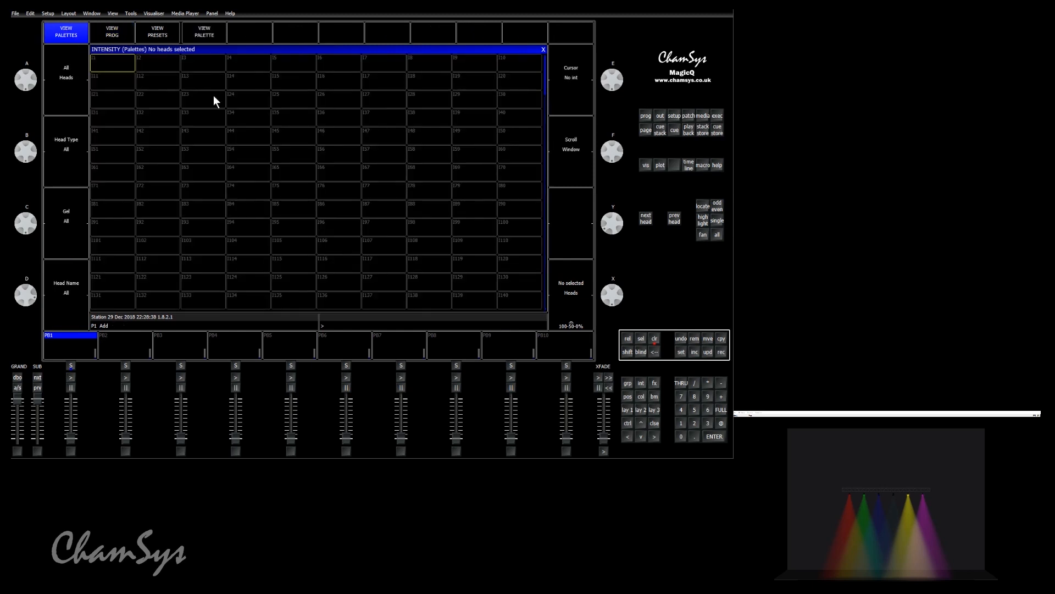
{"action": "left_click", "coordinate": [721, 352]}
{"action": "left_click", "coordinate": [113, 62]}
Select the Dimmer group and record its levels over intensity palette I1.
{"action": "left_click", "coordinate": [628, 384]}
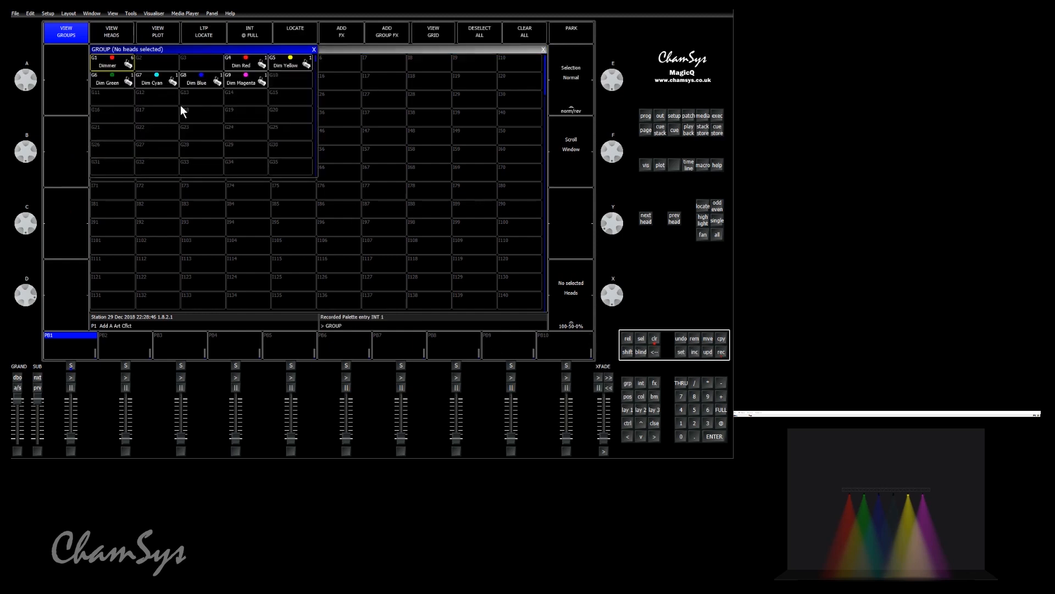
{"action": "left_click", "coordinate": [106, 62]}
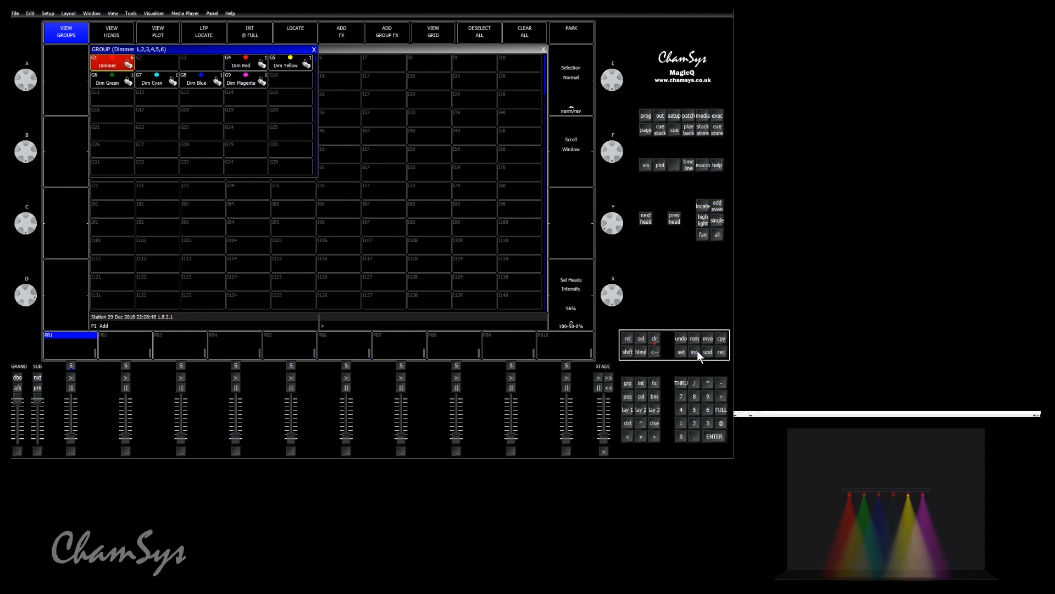
{"action": "left_click", "coordinate": [642, 383]}
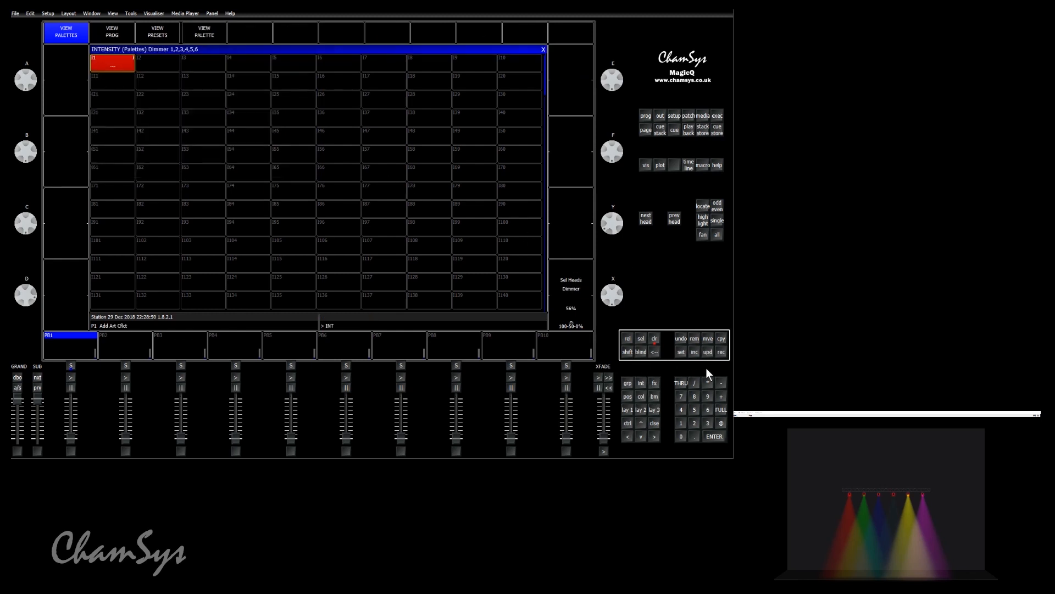
{"action": "left_click", "coordinate": [721, 351]}
{"action": "left_click", "coordinate": [113, 65]}
{"action": "left_click", "coordinate": [260, 136]}
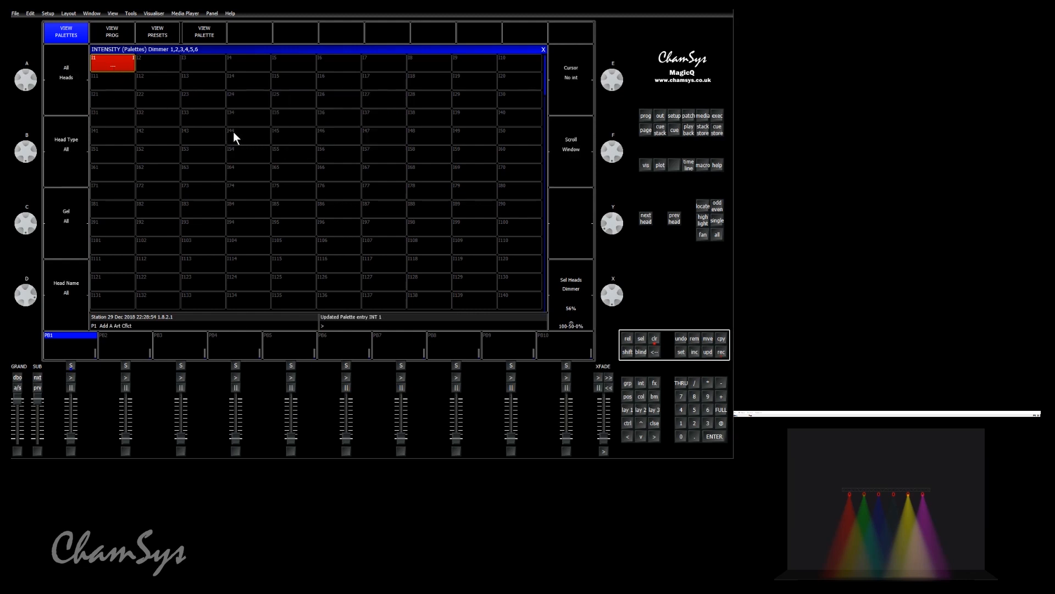
Change the dimmer levels to Red about 23%, Blue 82%, Cyan 84% and Magenta 30%, with Green and Yellow low.
{"action": "left_click", "coordinate": [113, 32]}
{"action": "left_click_drag", "start_coordinate": [113, 82], "coordinate": [113, 99]}
{"action": "left_click_drag", "start_coordinate": [143, 63], "coordinate": [187, 87]}
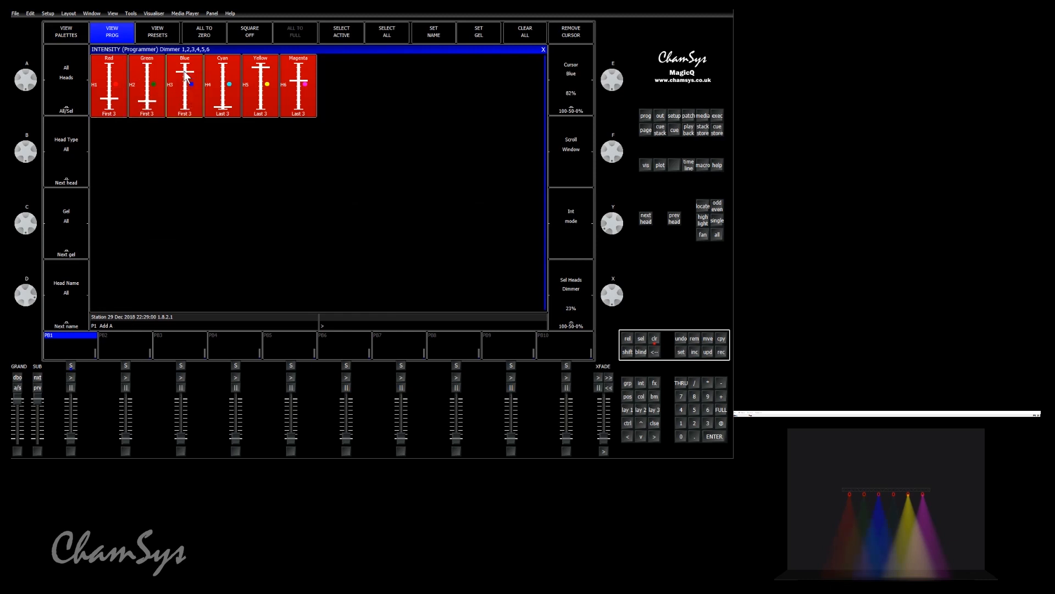
{"action": "left_click_drag", "start_coordinate": [260, 67], "coordinate": [223, 71]}
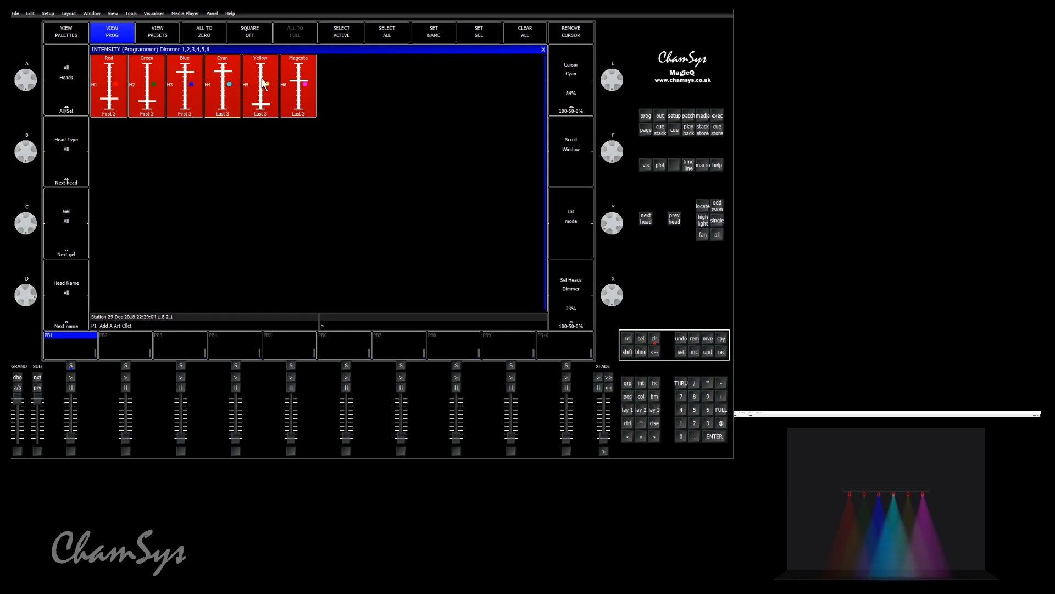
{"action": "left_click_drag", "start_coordinate": [298, 82], "coordinate": [298, 85]}
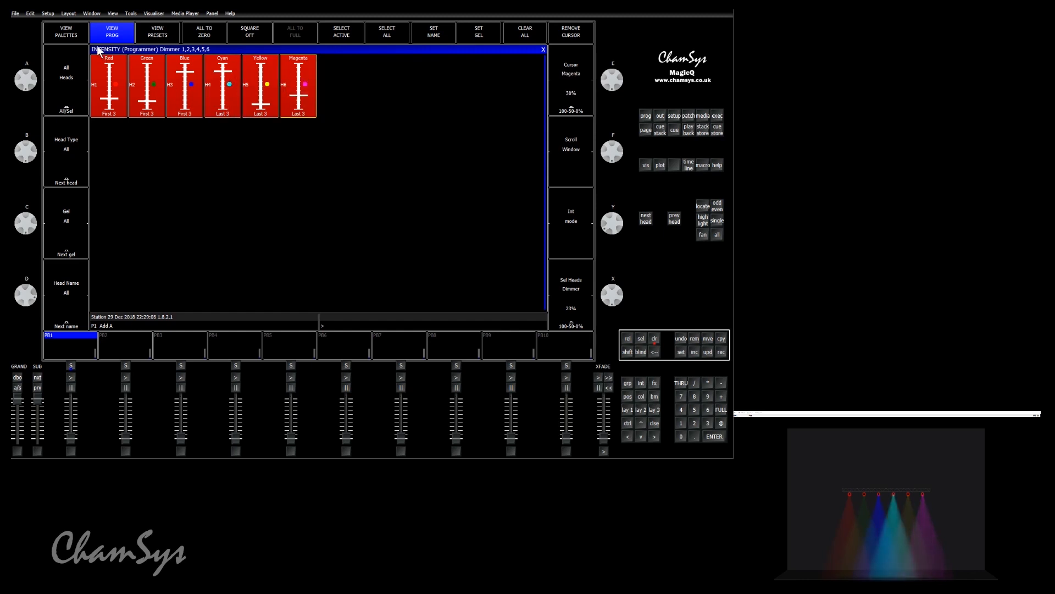
Record the new dimmer levels to intensity palette I2.
{"action": "left_click", "coordinate": [67, 32]}
{"action": "left_click", "coordinate": [721, 353]}
{"action": "left_click", "coordinate": [156, 65]}
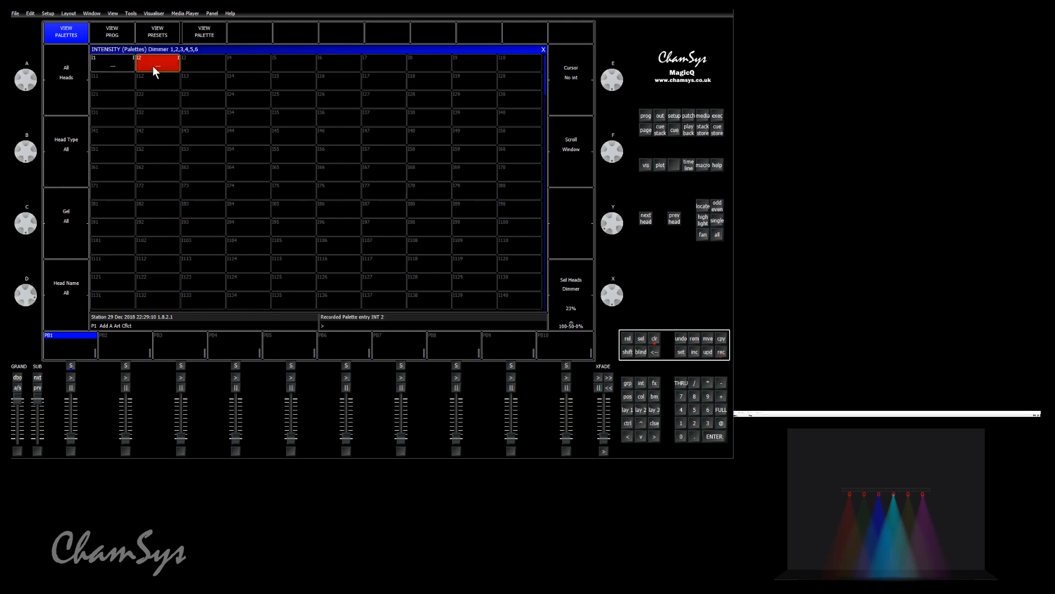
Recall intensity palettes I1 and I2 alternately, ending on I1, and view its levels in the programmer.
{"action": "left_click", "coordinate": [117, 65]}
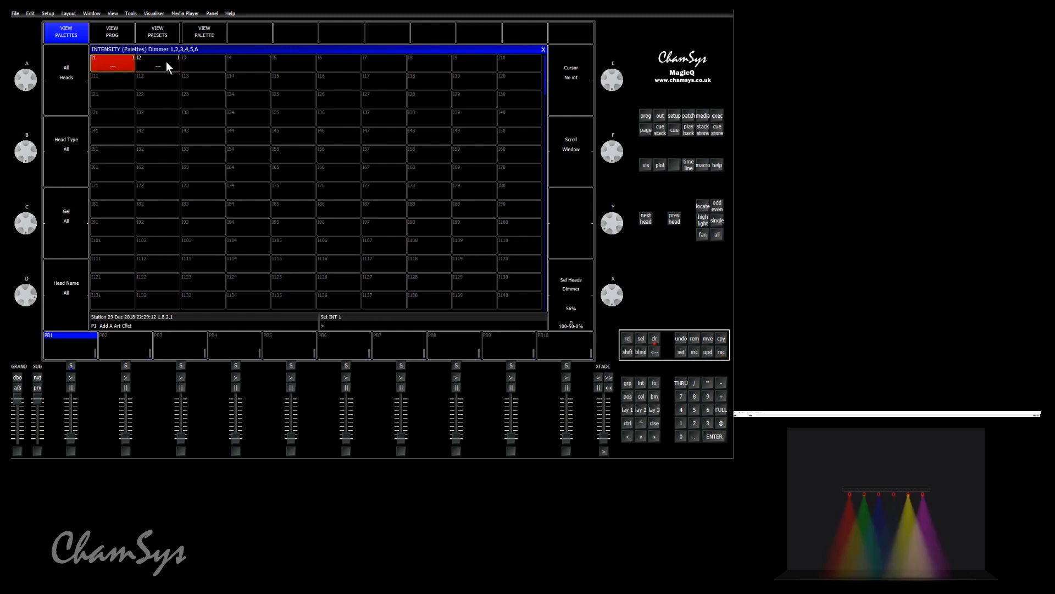
{"action": "left_click", "coordinate": [166, 61]}
{"action": "left_click", "coordinate": [112, 59]}
{"action": "left_click", "coordinate": [154, 60]}
{"action": "left_click", "coordinate": [107, 61]}
{"action": "left_click", "coordinate": [153, 59]}
{"action": "left_click", "coordinate": [115, 64]}
{"action": "left_click", "coordinate": [114, 35]}
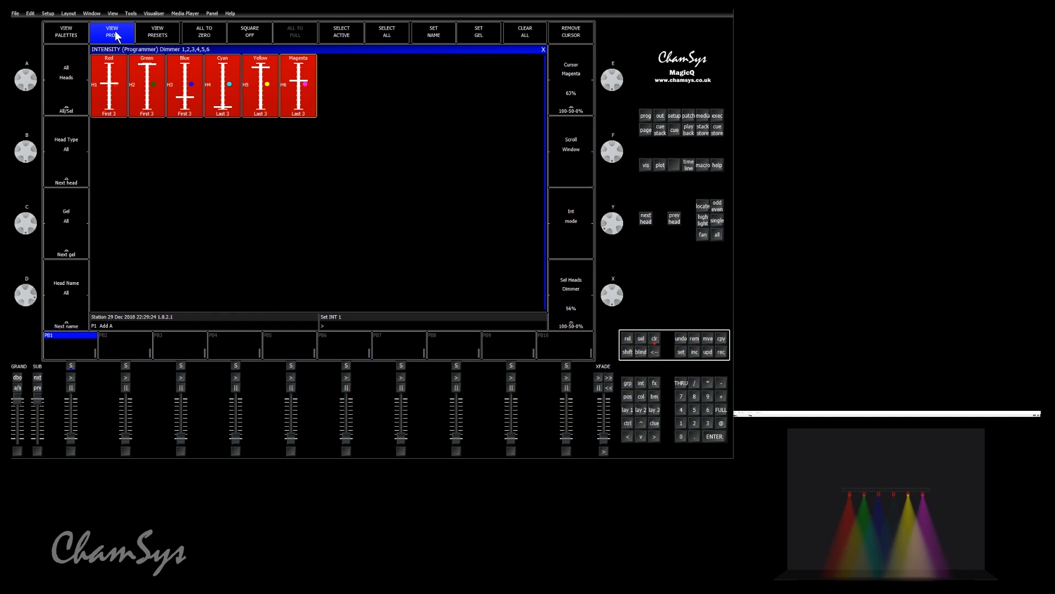
In the intensity presets, raise the Green dimmer to a high level and Cyan to about 88%.
{"action": "left_click", "coordinate": [153, 34]}
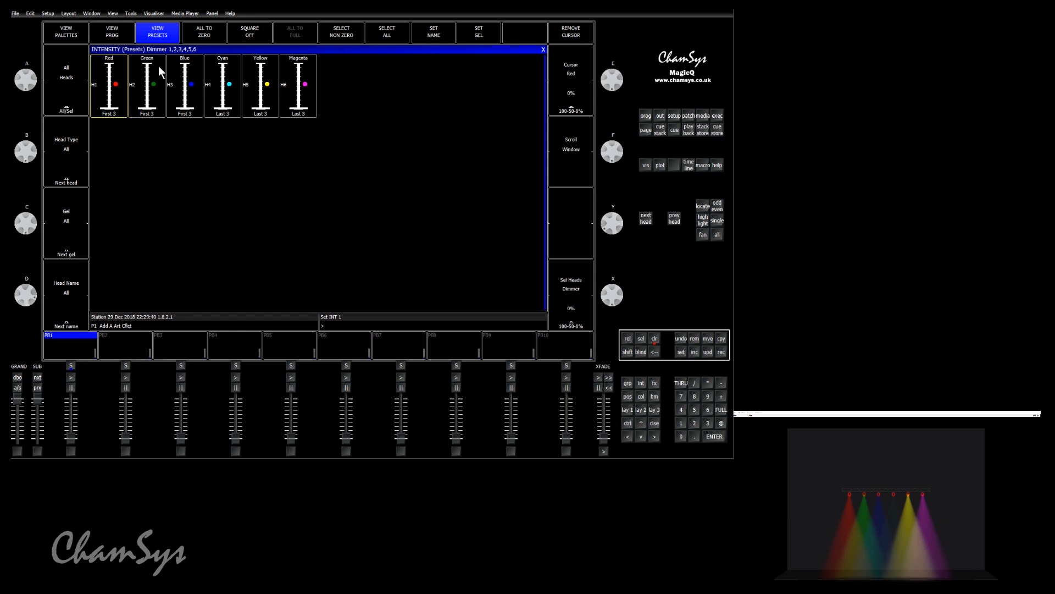
{"action": "left_click_drag", "start_coordinate": [148, 108], "coordinate": [149, 70]}
{"action": "left_click_drag", "start_coordinate": [226, 109], "coordinate": [234, 71]}
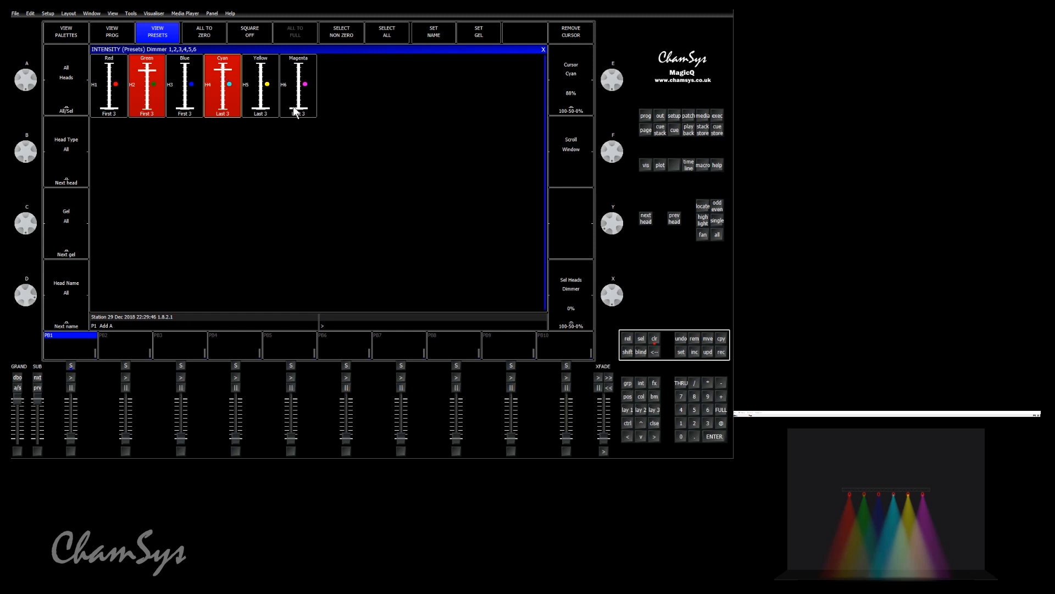
Record the programmer's look to playback PB1, and clear the programmer.
{"action": "left_click", "coordinate": [721, 351]}
{"action": "left_click", "coordinate": [71, 433]}
{"action": "left_click", "coordinate": [654, 338]}
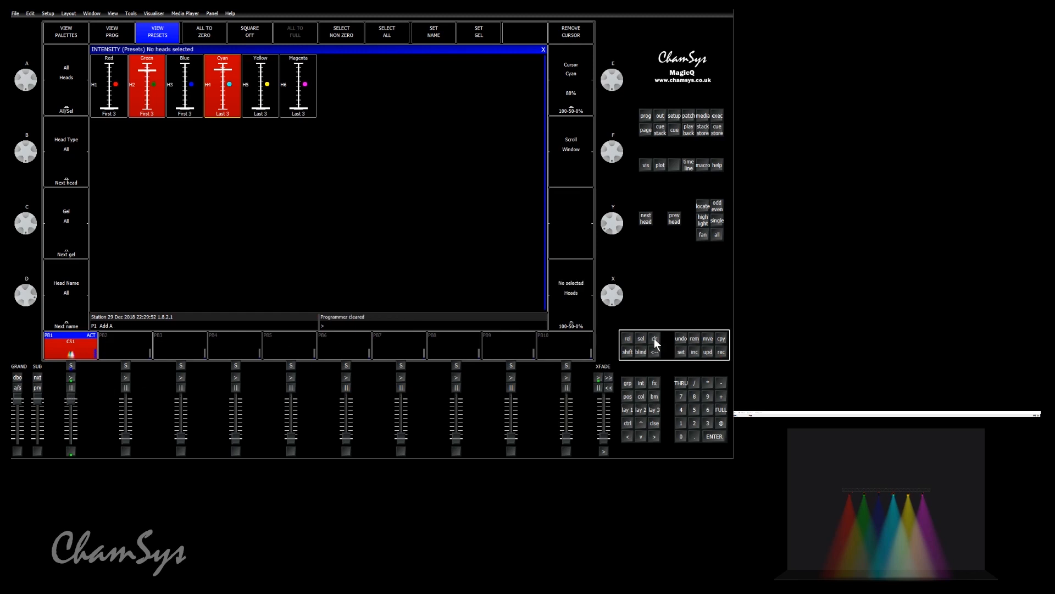
Lower playback PB1 to zero, and raise the Green and Cyan dimmers to 100% in the intensity presets.
{"action": "left_click_drag", "start_coordinate": [70, 392], "coordinate": [76, 454]}
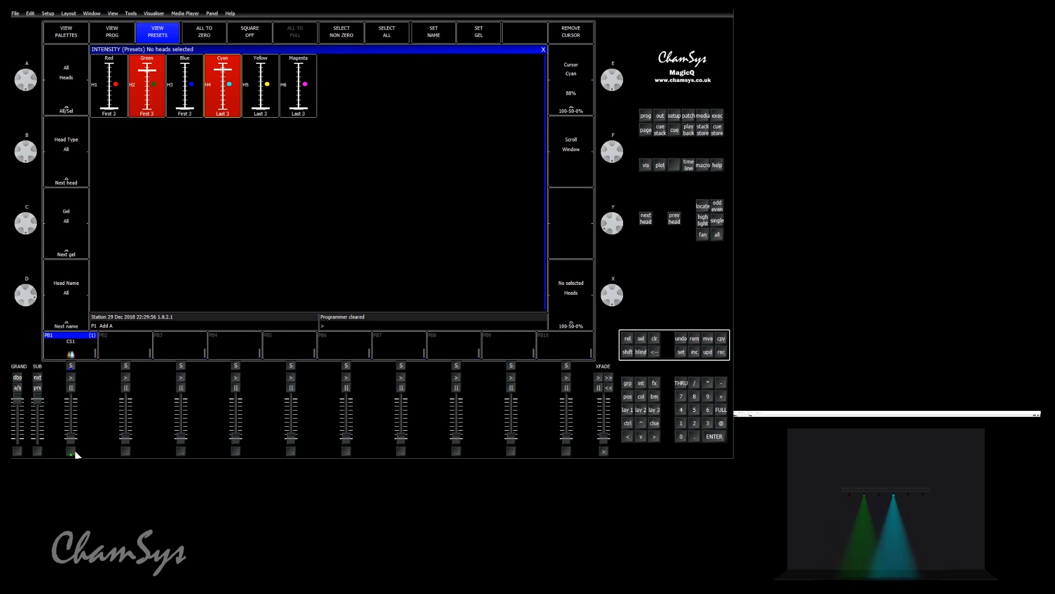
{"action": "left_click", "coordinate": [151, 62]}
{"action": "left_click", "coordinate": [214, 65]}
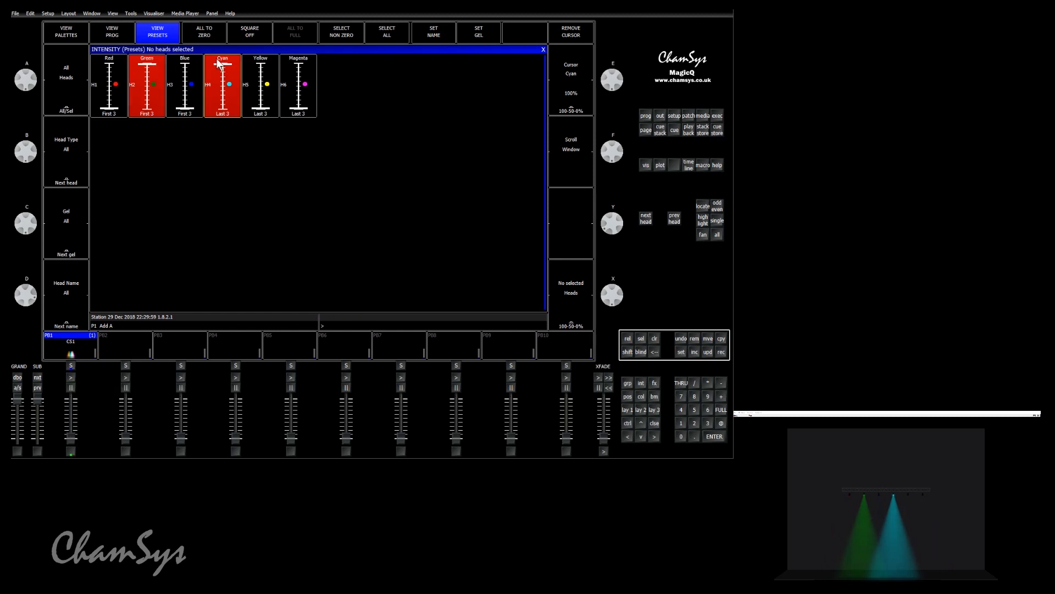
{"action": "left_click", "coordinate": [626, 338]}
{"action": "left_click", "coordinate": [655, 338]}
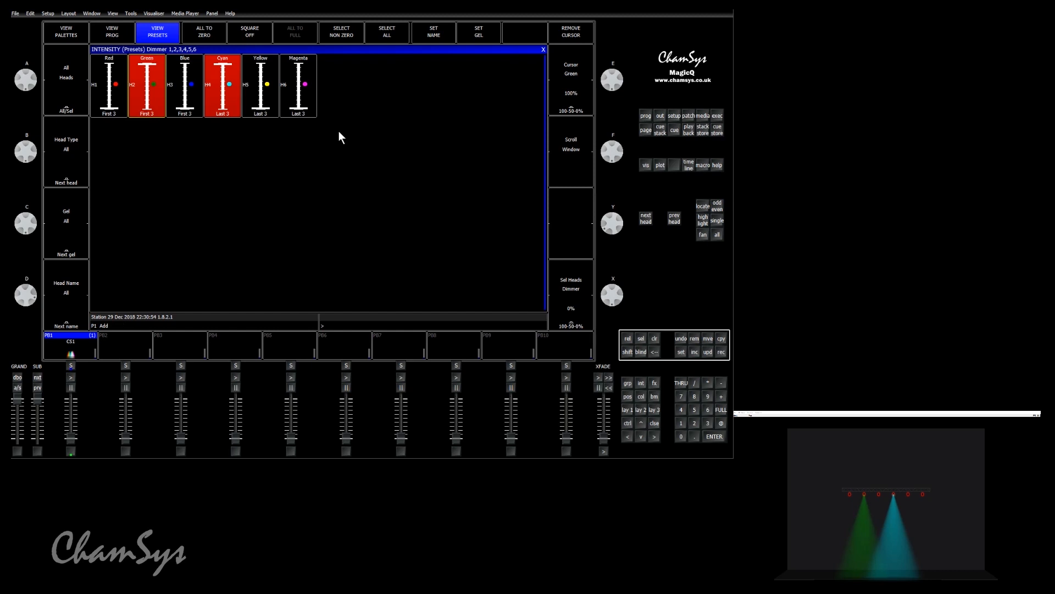
Bring the Cyan and Green dimmers down to 0% in the intensity presets.
{"action": "left_click", "coordinate": [224, 66]}
{"action": "left_click_drag", "start_coordinate": [224, 66], "coordinate": [222, 111]}
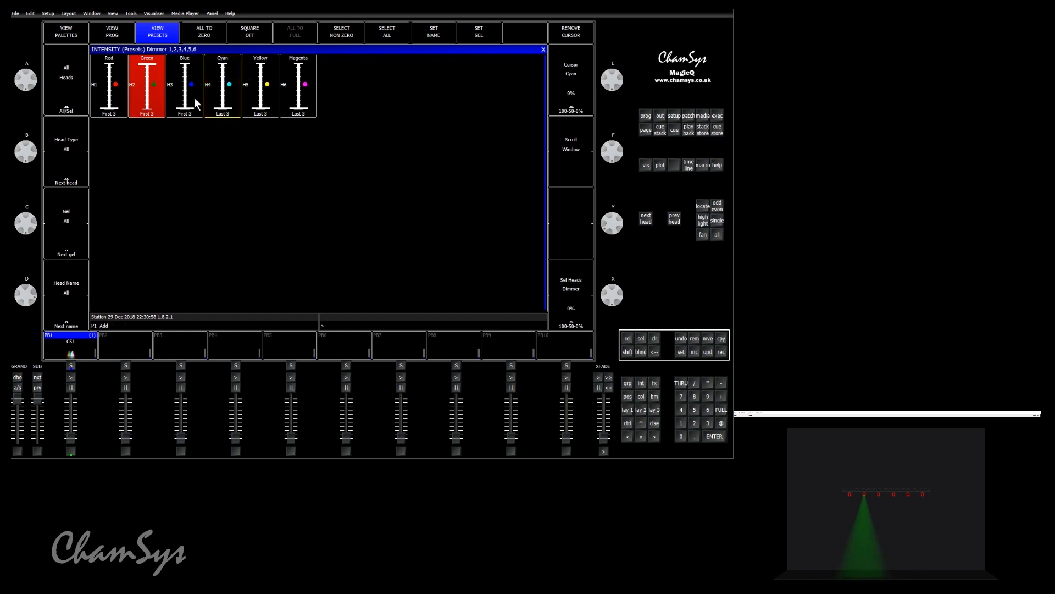
{"action": "left_click_drag", "start_coordinate": [152, 71], "coordinate": [152, 113]}
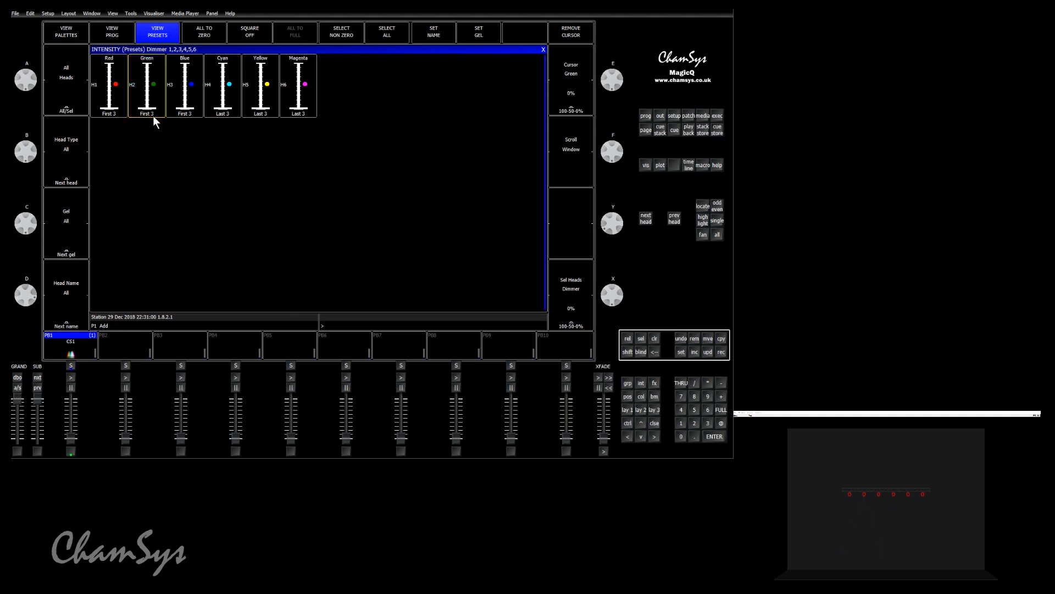
{"action": "mouse_move", "coordinate": [78, 438]}
{"action": "left_mouse_down"}
{"action": "mouse_move", "coordinate": [70, 388]}
{"action": "mouse_move", "coordinate": [74, 439]}
{"action": "left_mouse_up"}
In the programmer view of the intensity window, rename the Yellow head as More Yellow.
{"action": "left_click", "coordinate": [118, 35]}
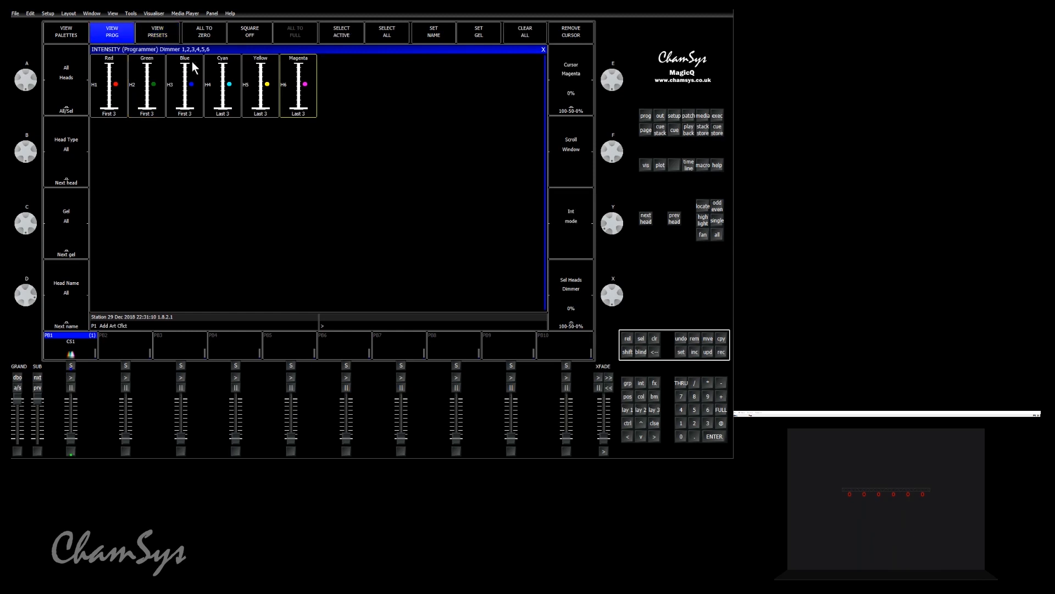
{"action": "key", "text": "Left"}
{"action": "left_click", "coordinate": [434, 35]}
{"action": "type", "text": "More Y"}
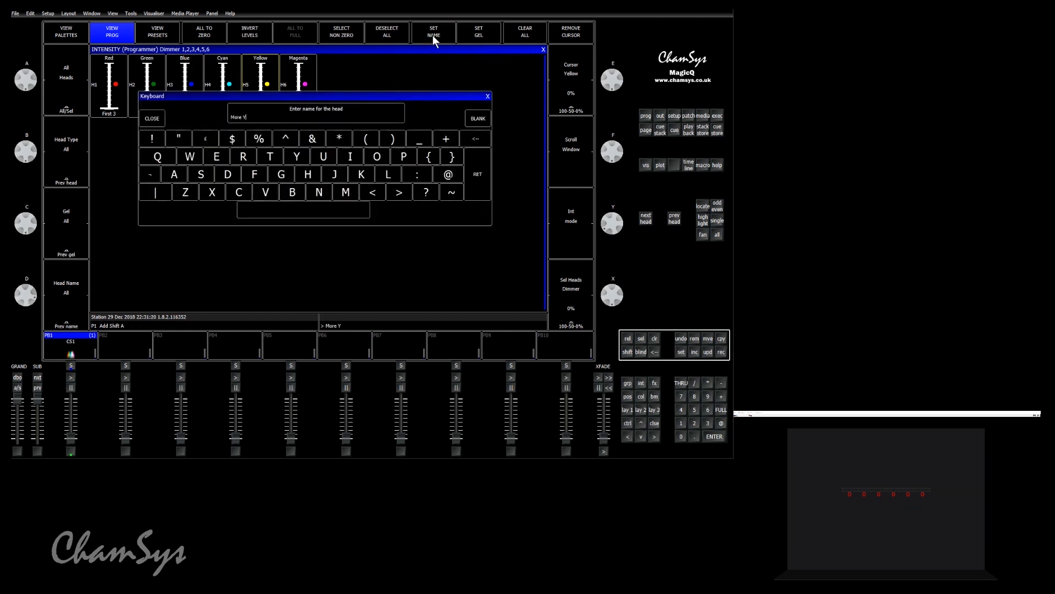
{"action": "type", "text": "ellow"}
{"action": "key", "text": "Return"}
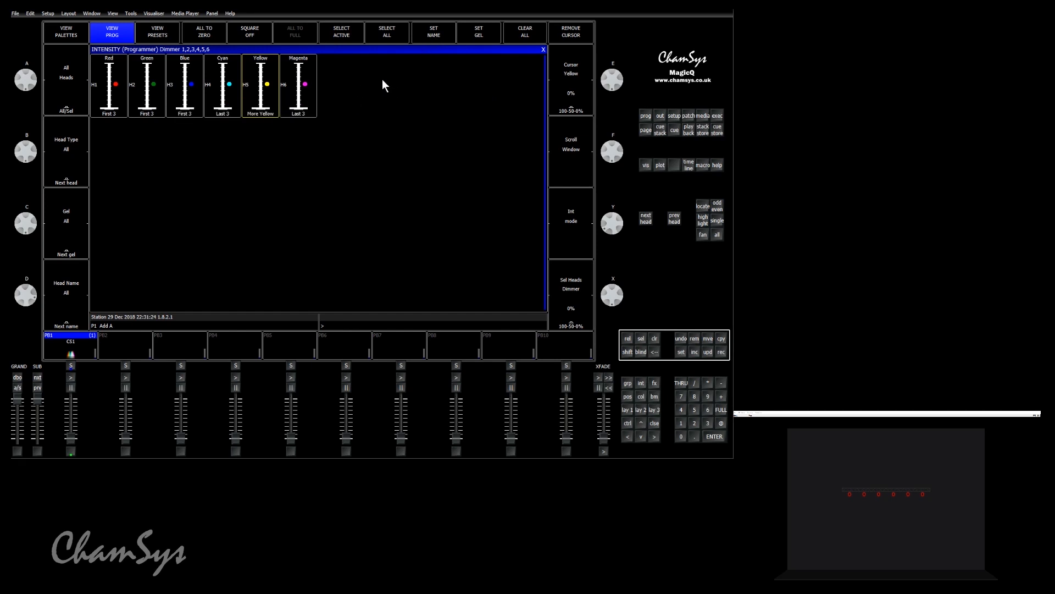
Set the gel of the More Yellow head to L202.
{"action": "left_click", "coordinate": [486, 37]}
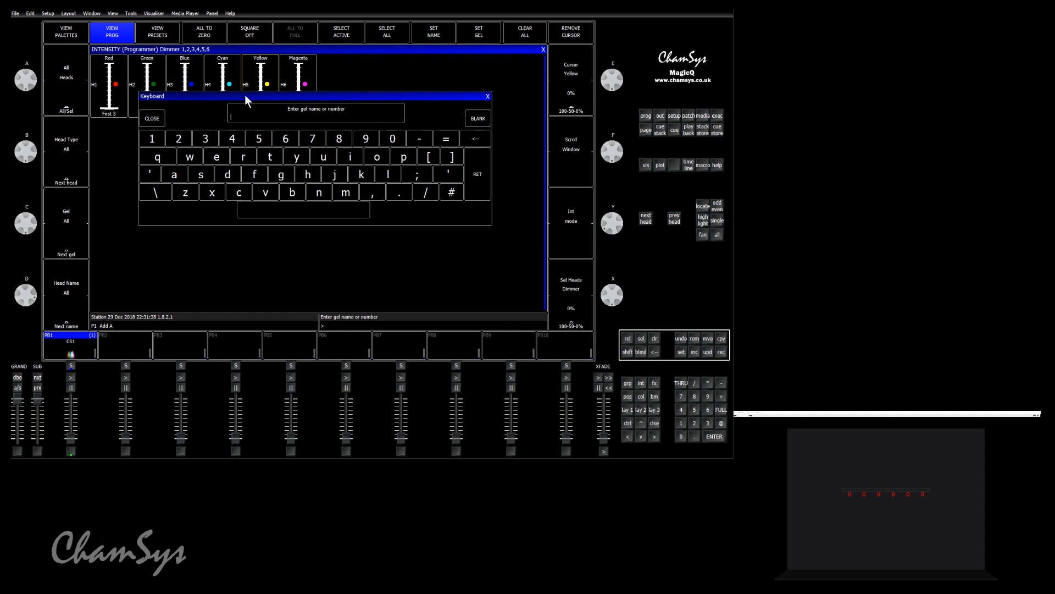
{"action": "type", "text": "L202"}
{"action": "key", "text": "Return"}
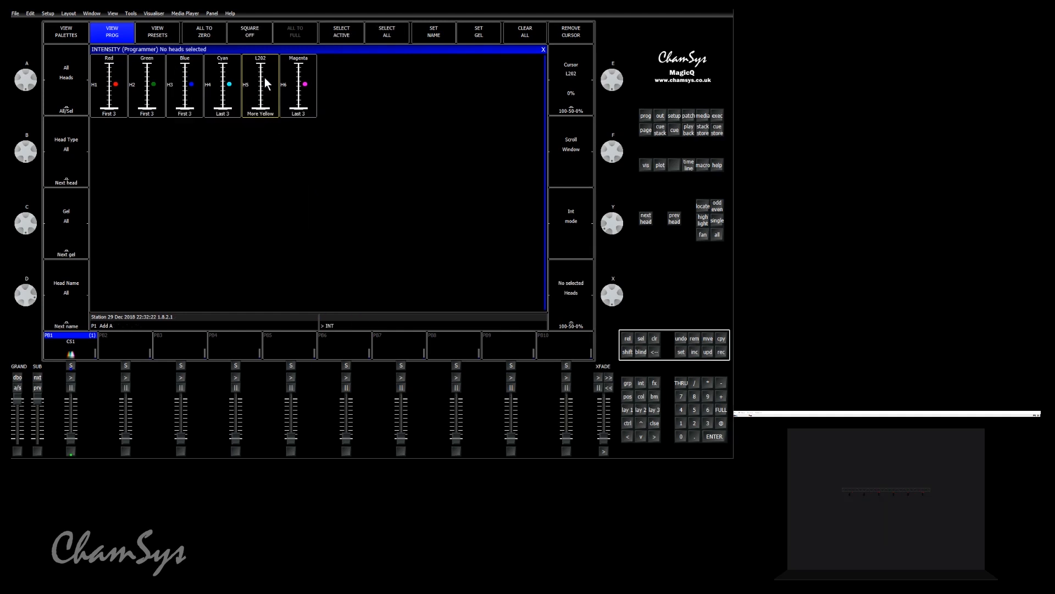
Raise the L202 and Blue dimmers to 100% to test their beams, and clear the programmer.
{"action": "left_click_drag", "start_coordinate": [262, 107], "coordinate": [264, 61]}
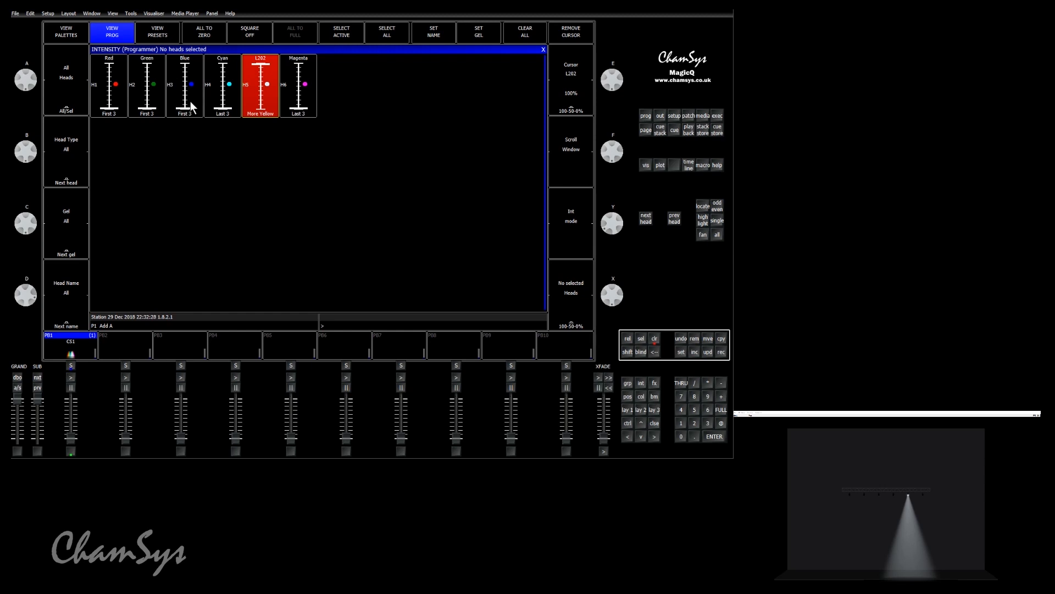
{"action": "left_click_drag", "start_coordinate": [189, 108], "coordinate": [190, 80]}
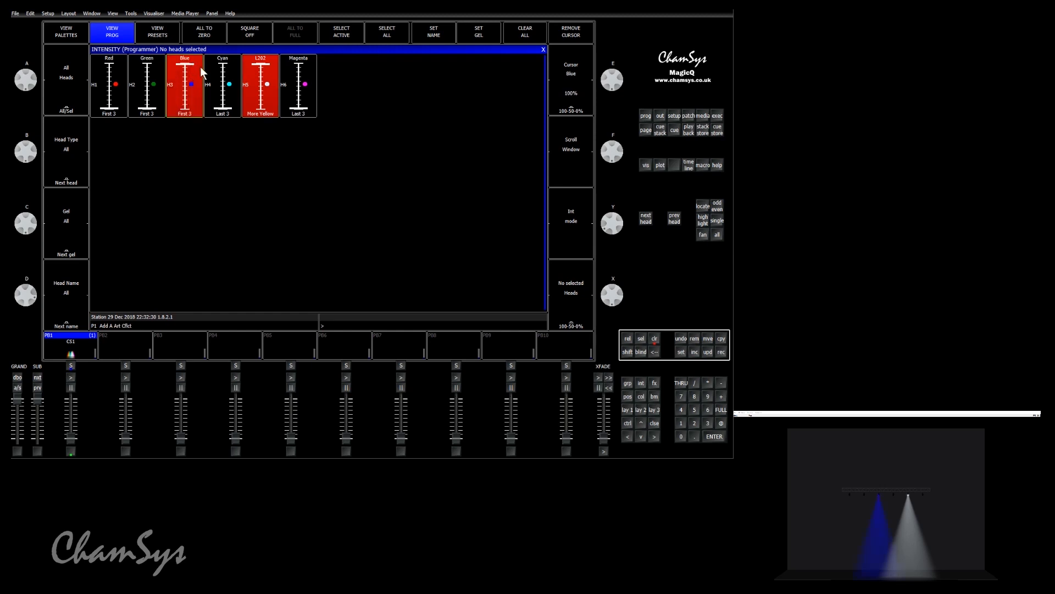
{"action": "left_click", "coordinate": [522, 34]}
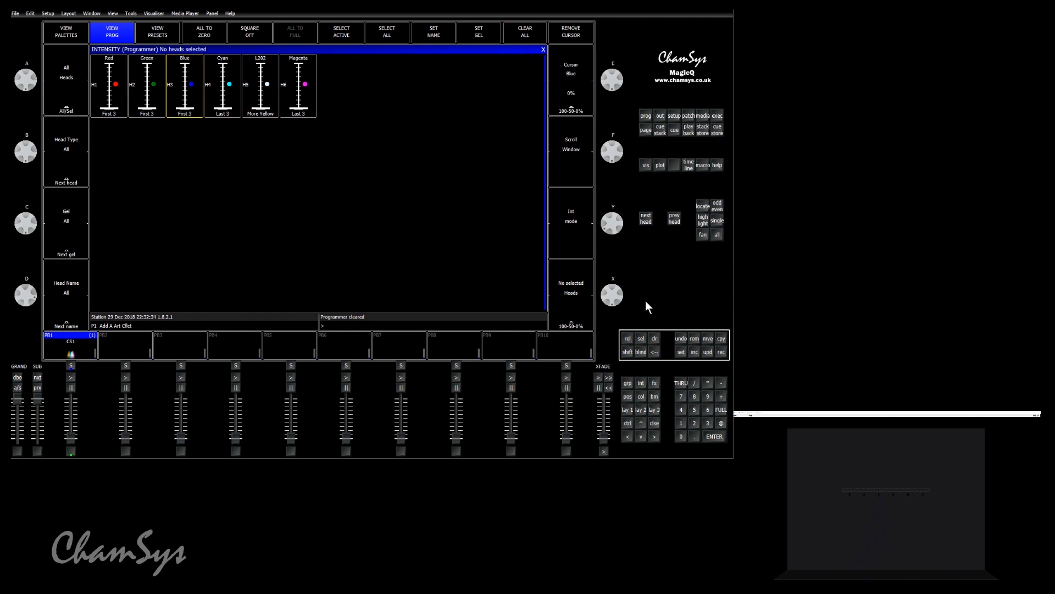
{"action": "left_click", "coordinate": [658, 338]}
{"action": "key", "text": "BackSpace"}
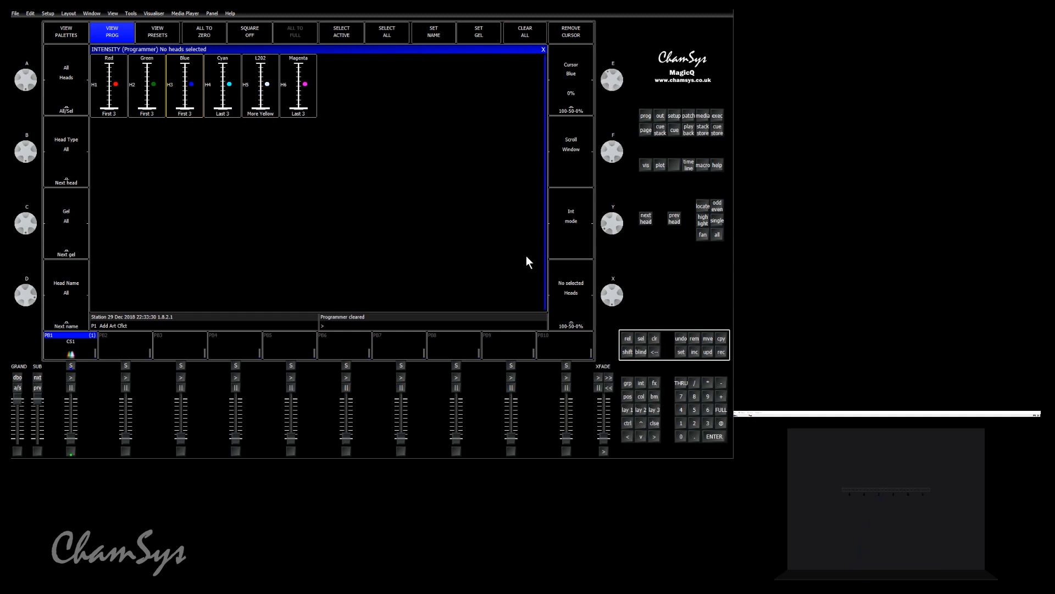
{"action": "key", "text": "BackSpace"}
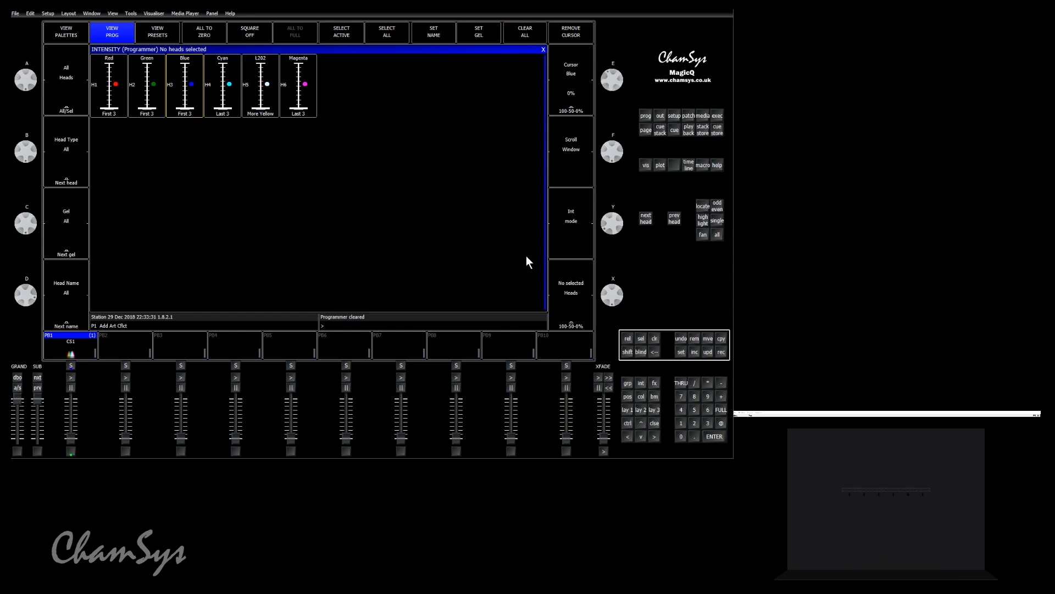